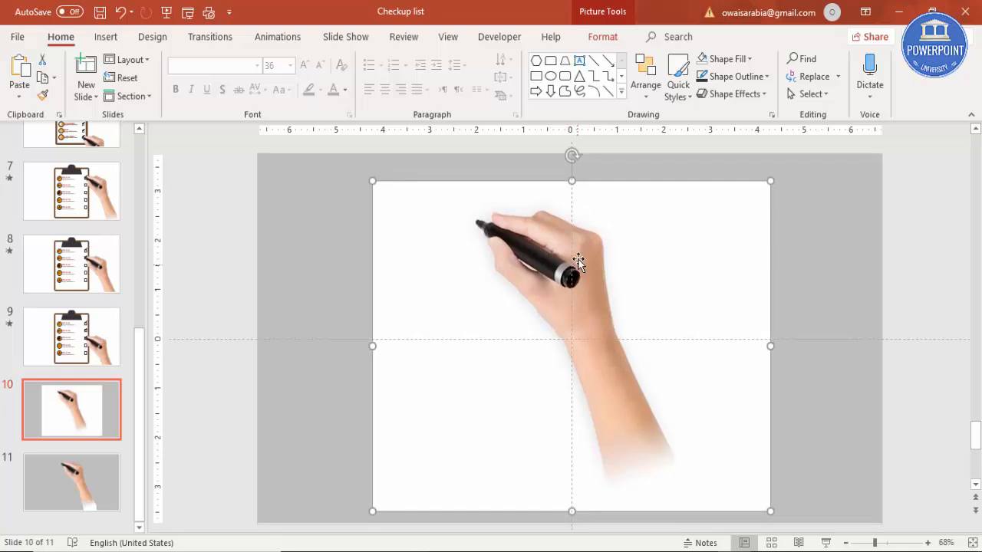
Remove the background from the hand picture on slide 10, marking the faded lower end of the forearm as an area to keep
left_click(602, 37)
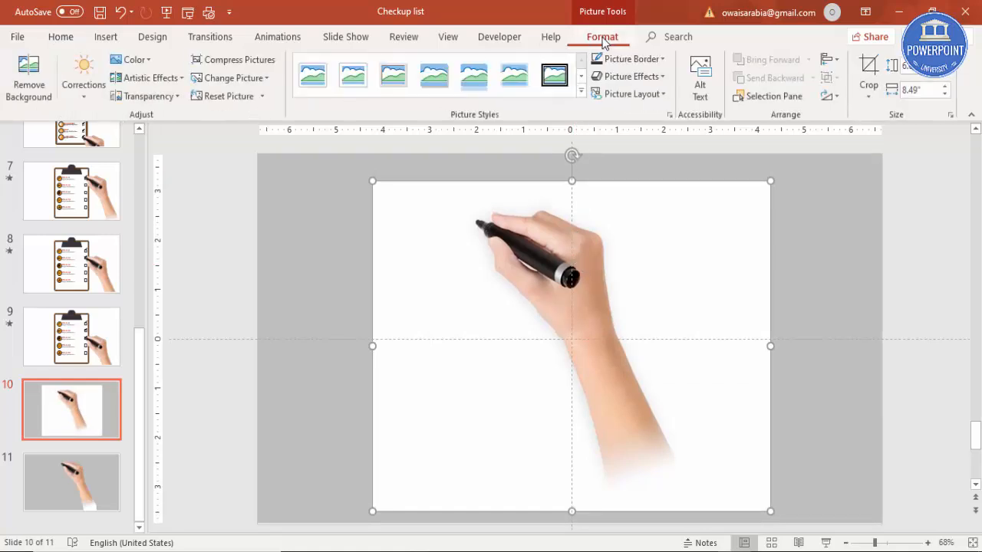
left_click(30, 88)
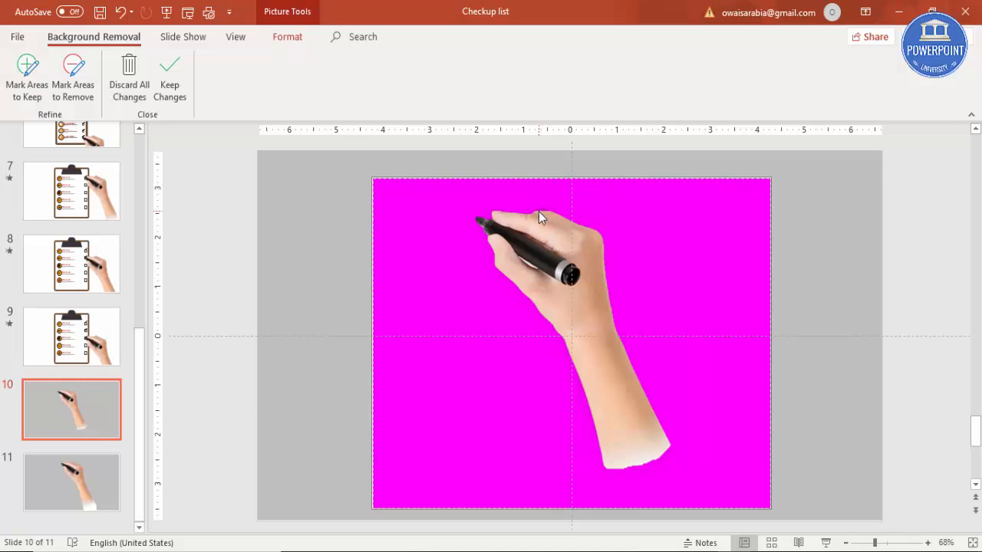
left_click(27, 73)
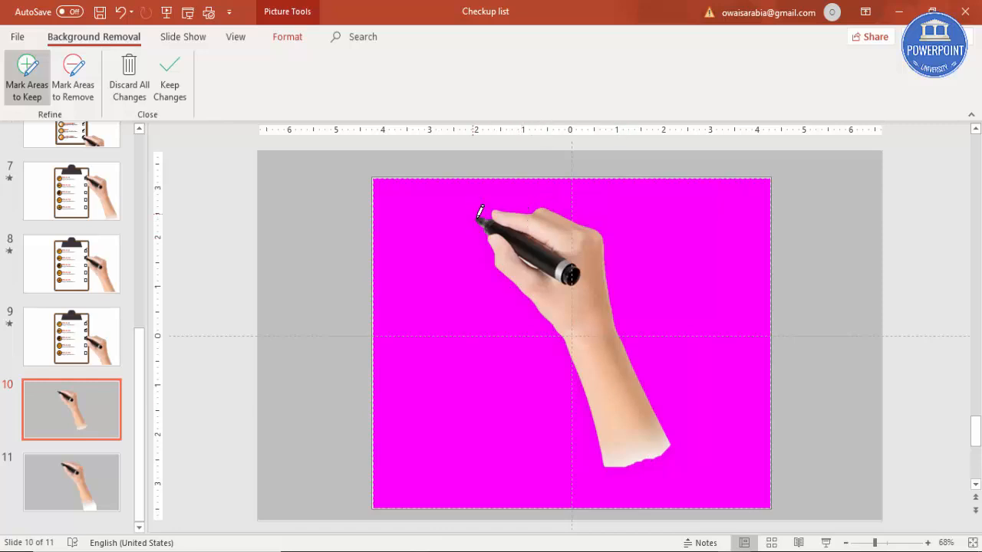
left_click_drag(635, 434, 670, 479)
left_click_drag(625, 451, 646, 500)
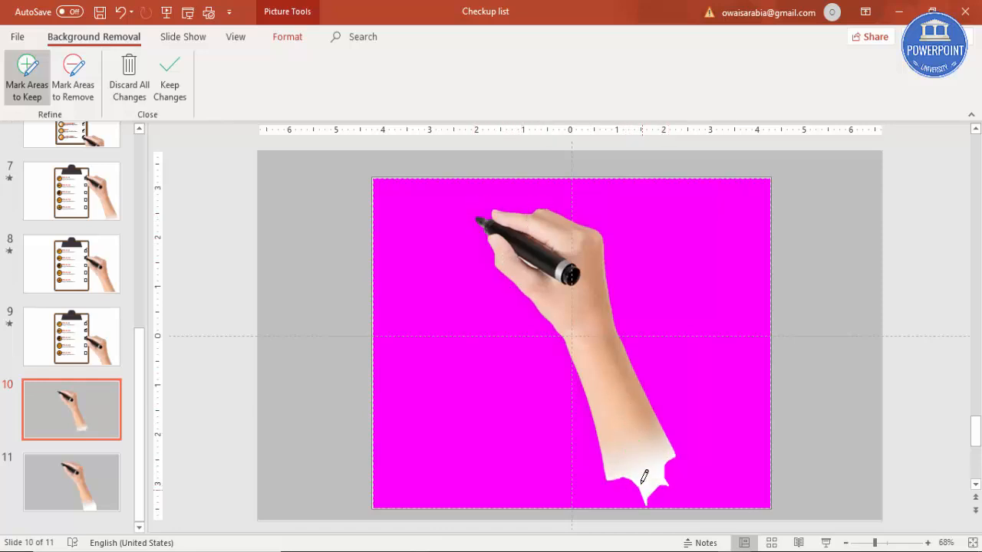
left_click_drag(621, 467, 626, 504)
left_click_drag(657, 450, 686, 489)
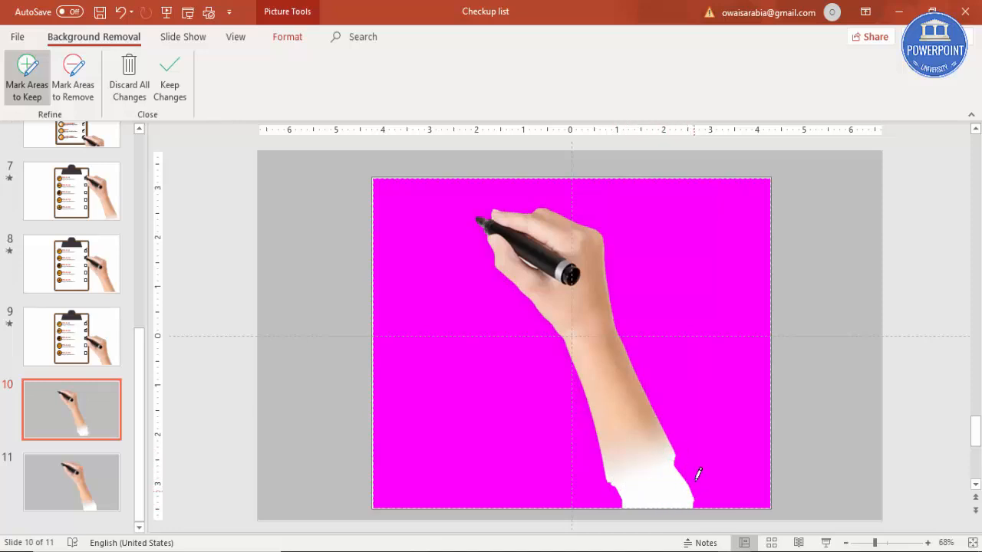
left_click_drag(664, 457, 677, 468)
left_click_drag(678, 453, 698, 499)
left_click_drag(610, 482, 617, 500)
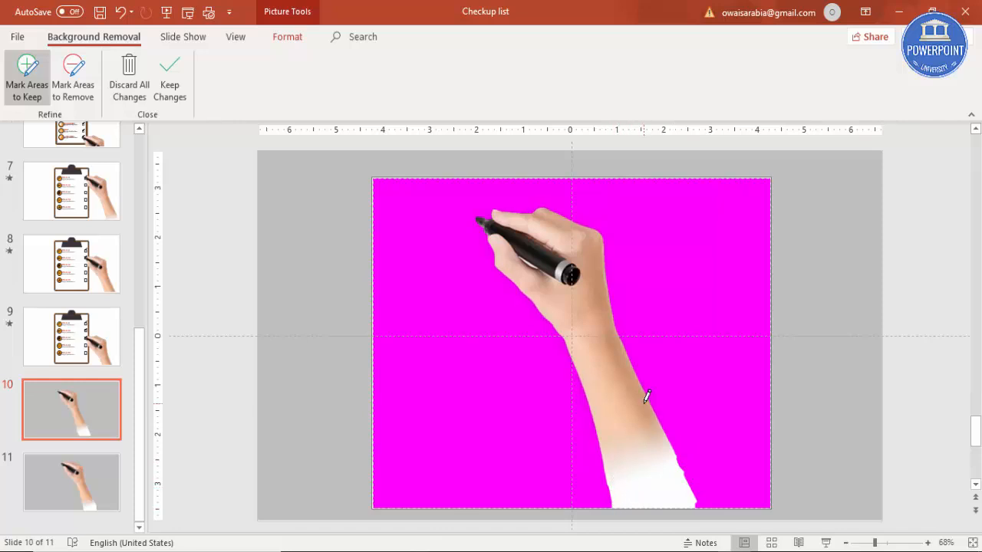
left_click_drag(673, 445, 693, 506)
left_click(813, 258)
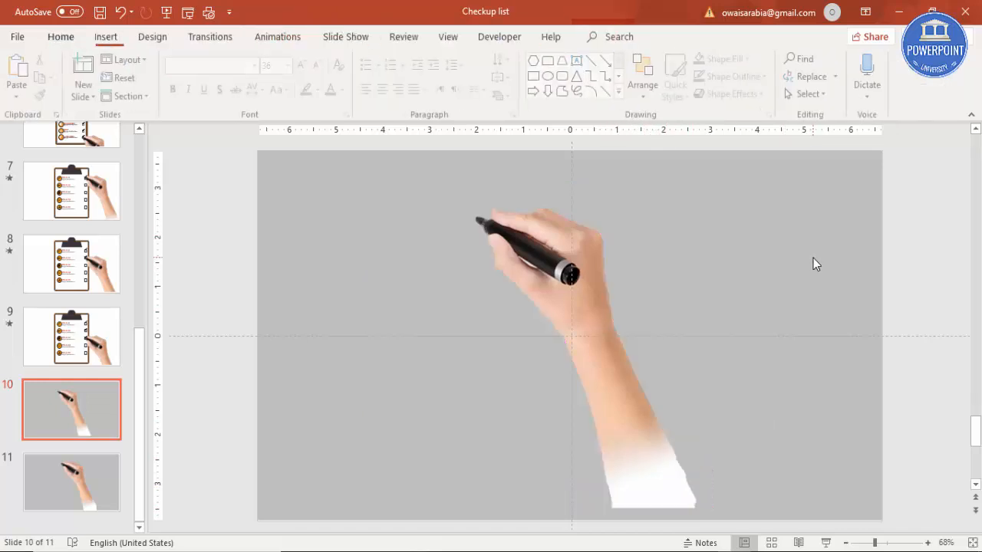
Crop the left, right and bottom edges of the hand picture close to the hand, making it about 5.02" wide
mouse_move(596, 266)
left_mouse_down()
mouse_move(695, 266)
mouse_move(590, 269)
left_mouse_up()
left_click(868, 73)
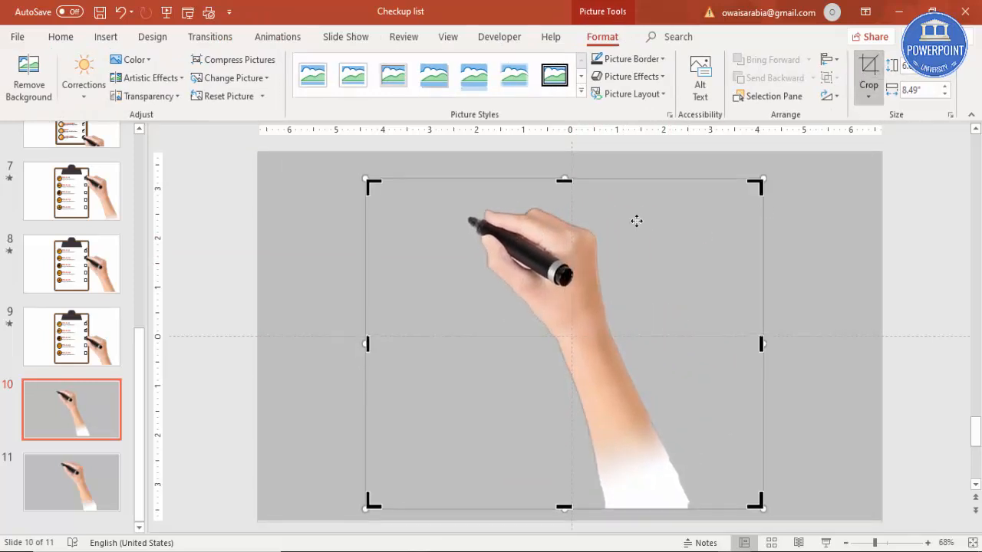
left_click_drag(367, 344, 458, 351)
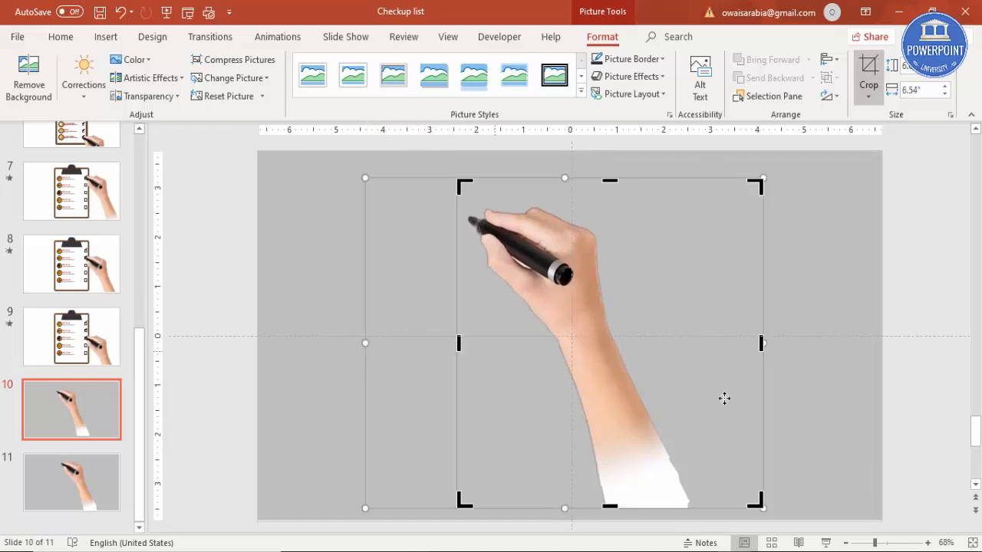
left_click_drag(762, 343, 690, 343)
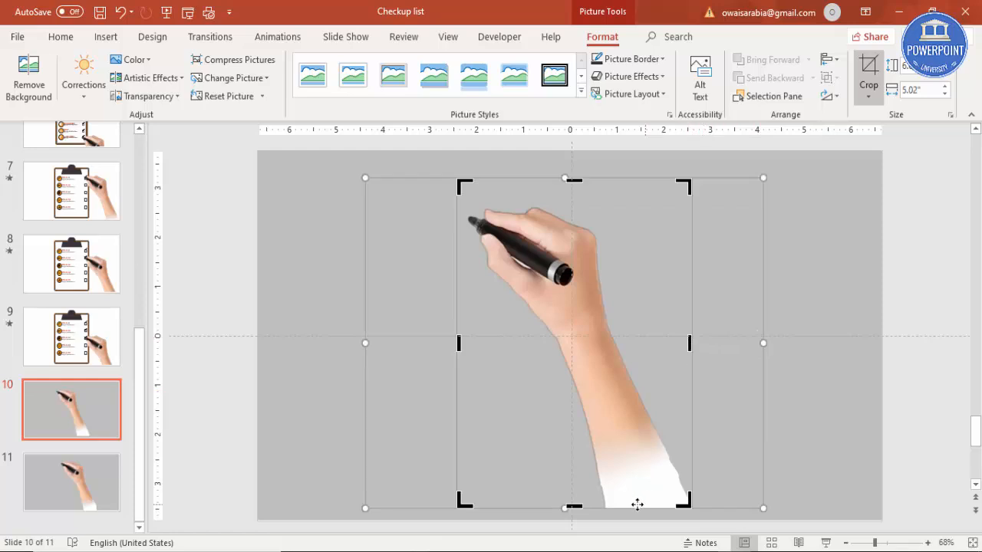
left_click_drag(575, 505, 576, 473)
left_click(826, 374)
mouse_move(585, 267)
left_mouse_down()
mouse_move(885, 255)
mouse_move(524, 276)
mouse_move(606, 278)
mouse_move(588, 278)
left_mouse_up()
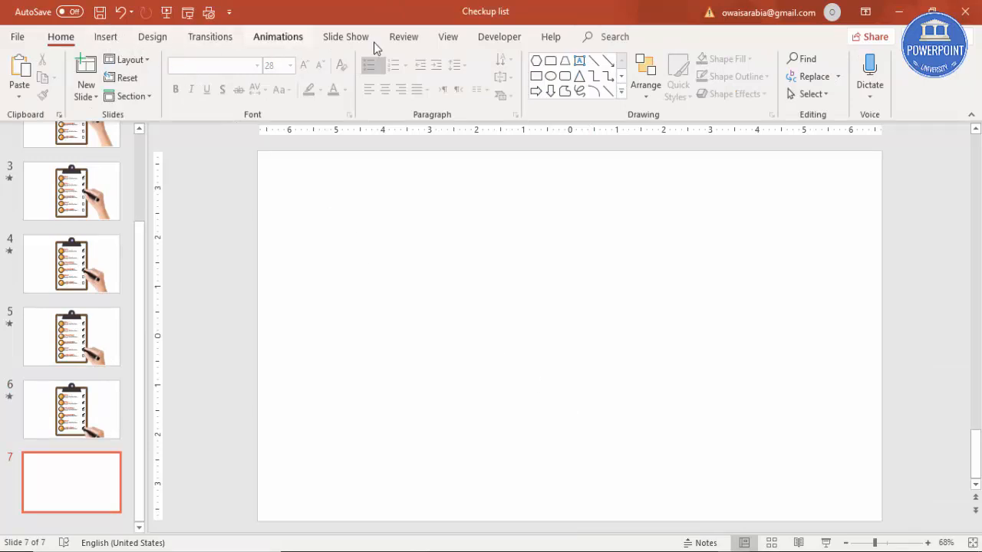
Show the guides and draw a slightly rounded rectangle about 6.75" high and 5.02" wide on blank slide 7 as the clipboard board
left_click(450, 38)
left_click(313, 94)
left_click(105, 37)
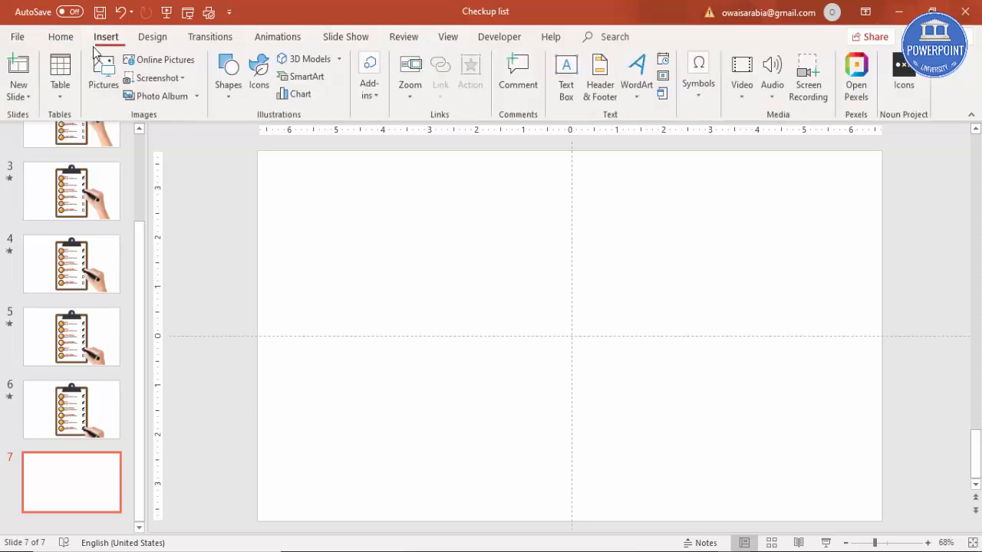
left_click(229, 84)
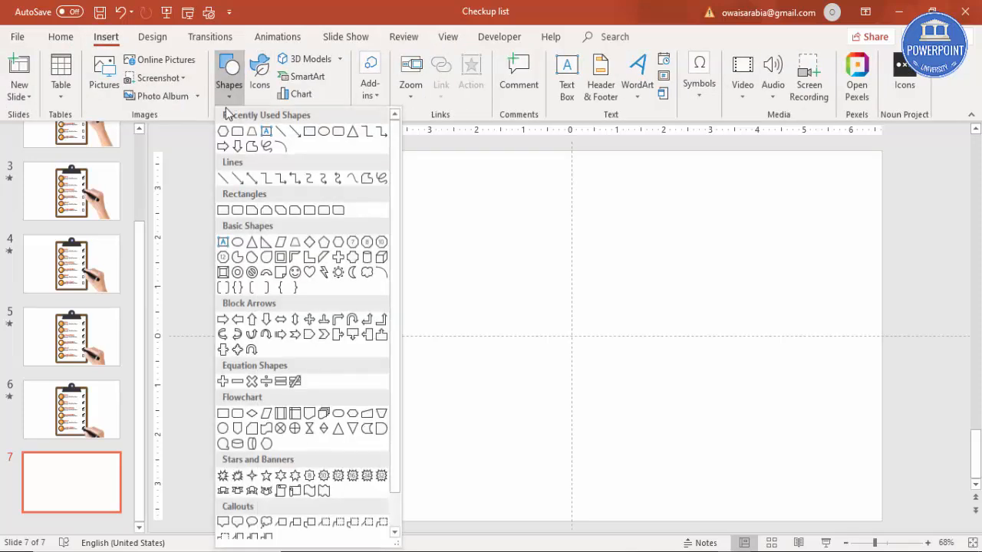
left_click(232, 207)
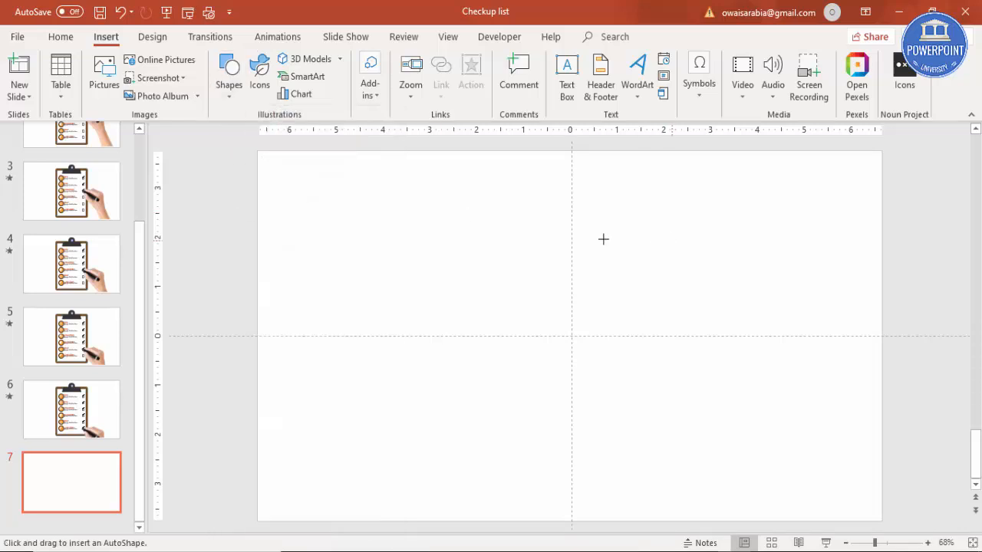
left_click_drag(448, 187, 682, 520)
left_click_drag(596, 353, 595, 349)
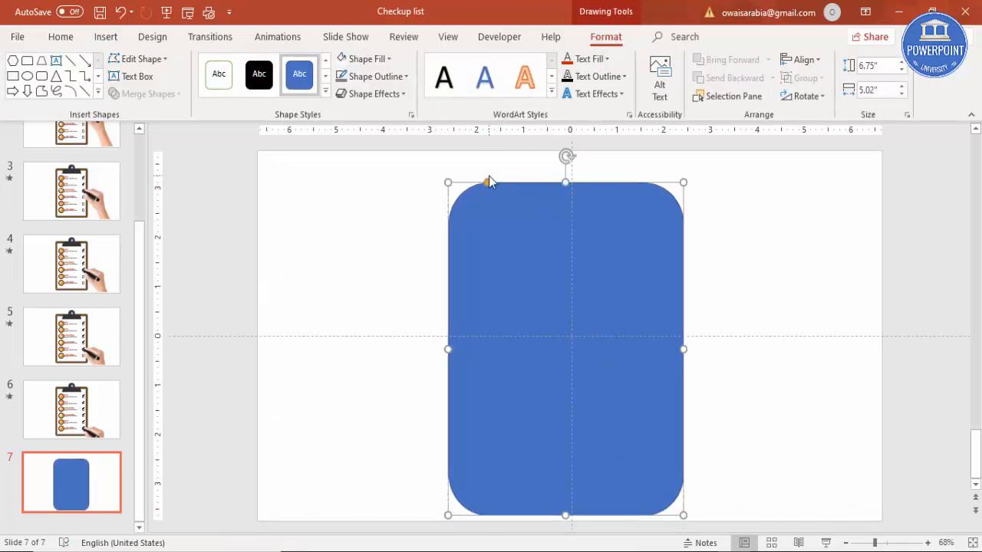
left_click_drag(487, 184, 458, 182)
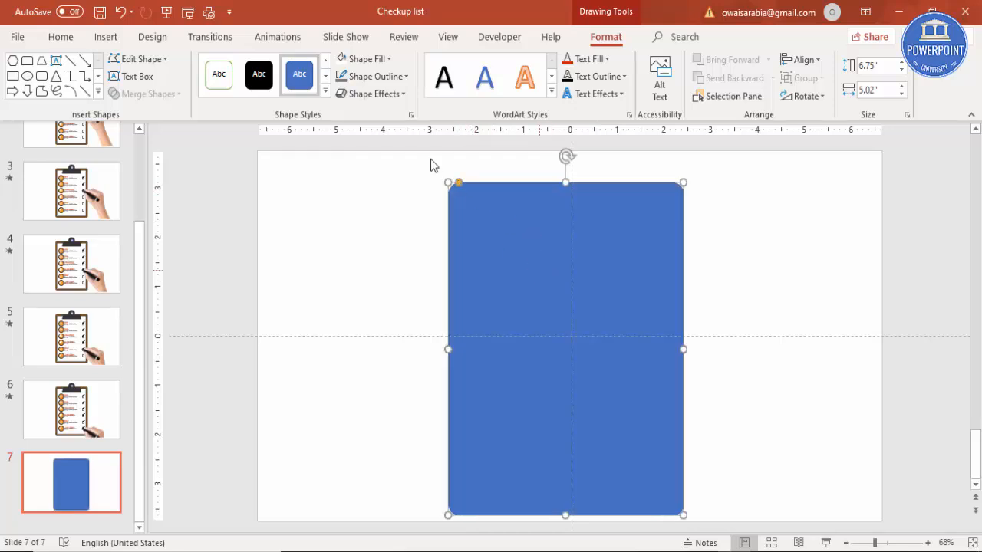
Fill the rounded rectangle with the recent brown, remove its outline and center it horizontally on the slide
left_click(368, 60)
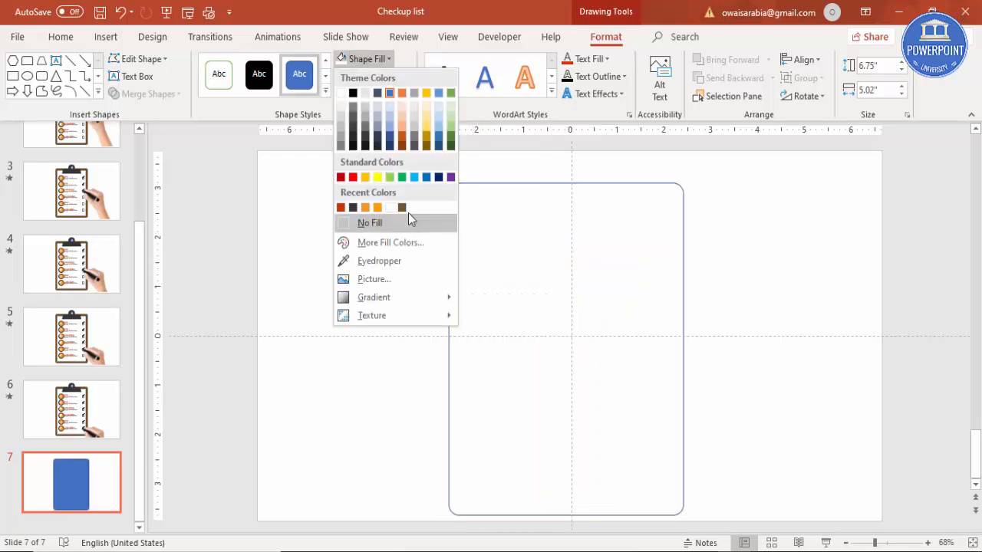
left_click(401, 208)
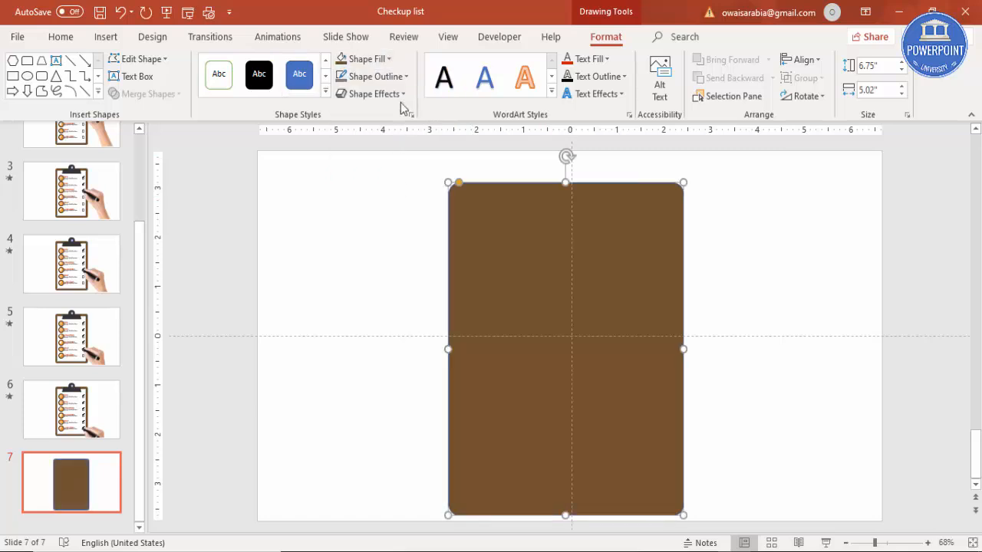
left_click(398, 78)
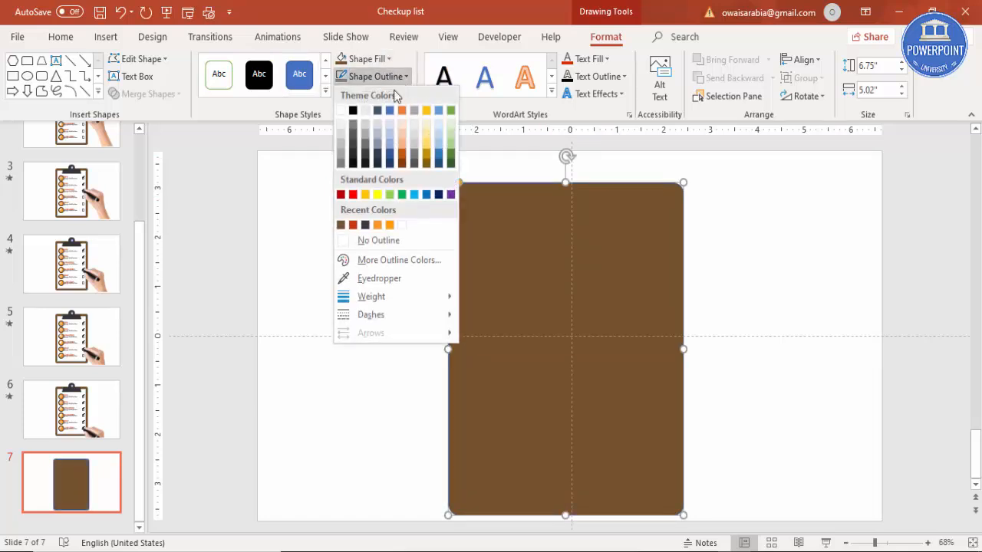
left_click(381, 244)
left_click(803, 60)
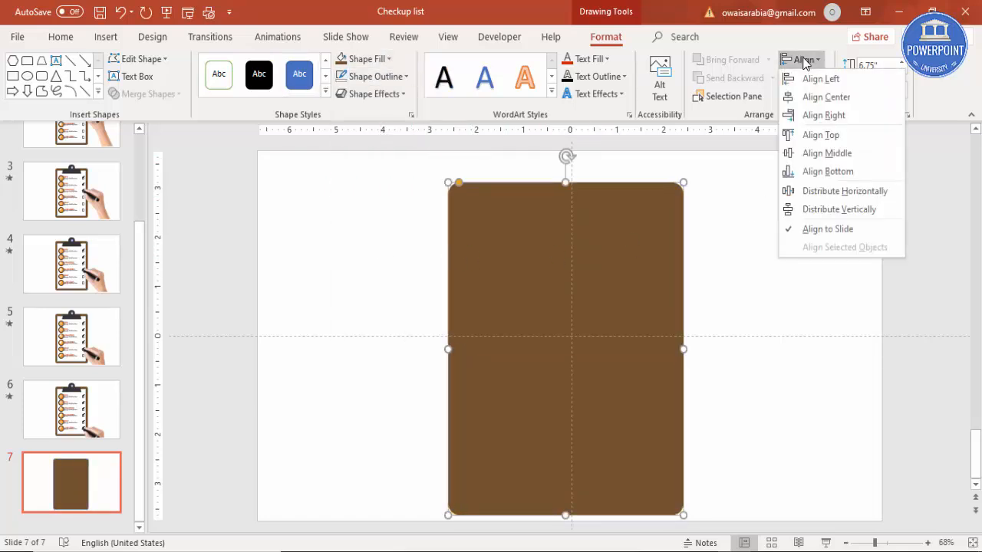
left_click(838, 95)
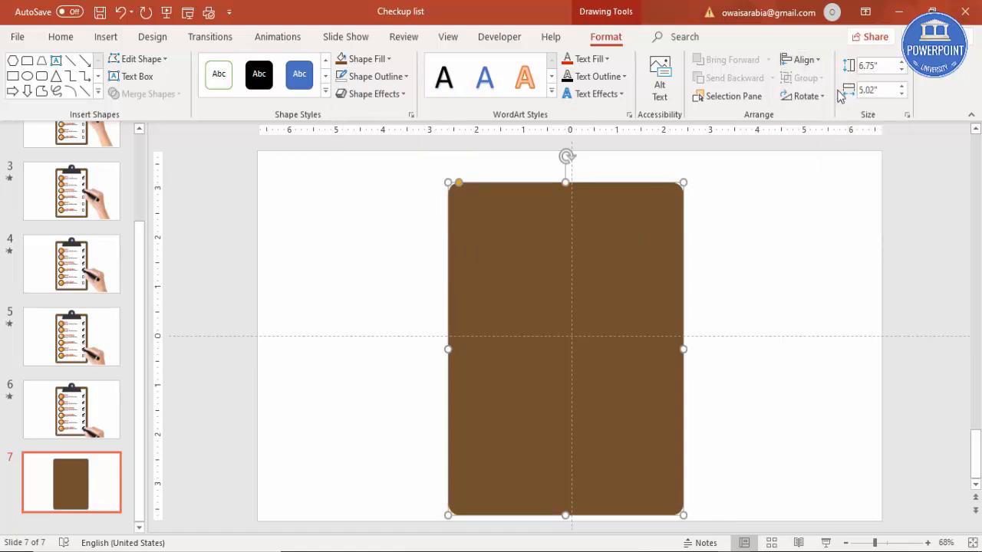
left_click(736, 231)
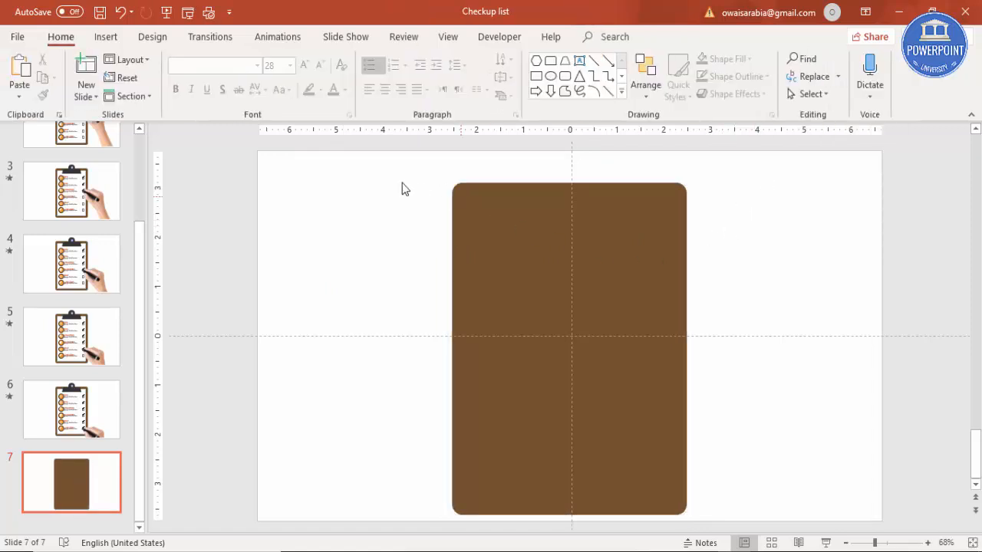
Draw a trapezoid about 0.74" high and 2.95" wide at the top of the brown board as the clip
left_click(108, 38)
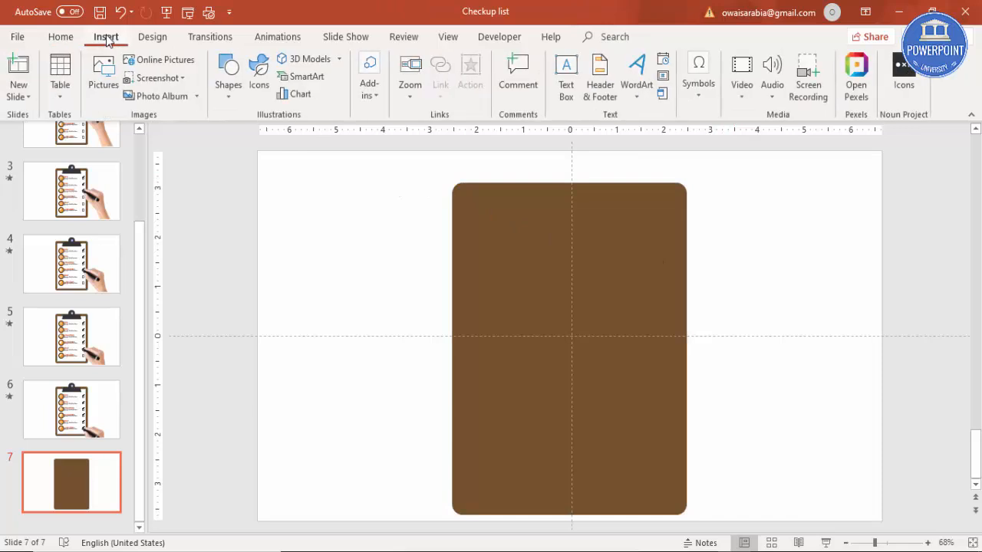
left_click(226, 96)
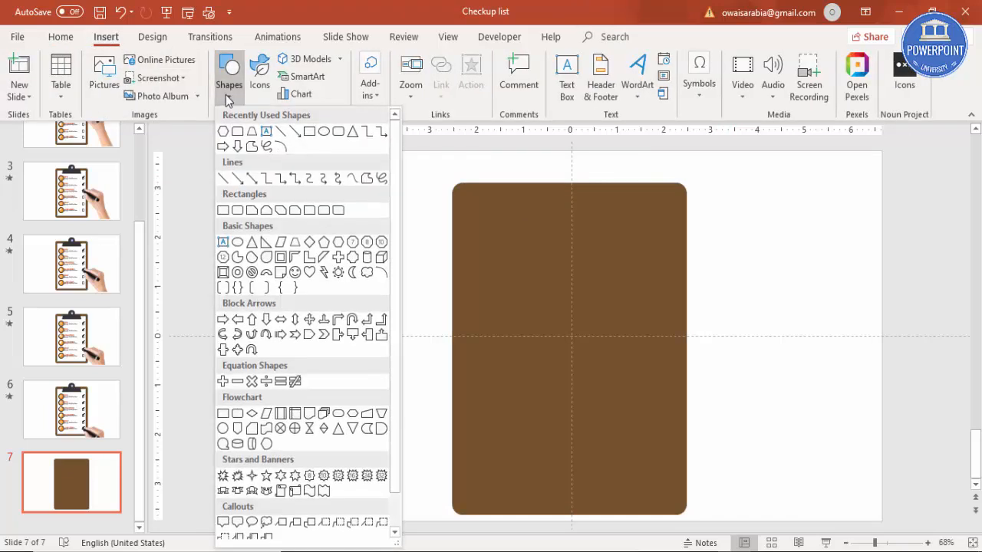
left_click(295, 249)
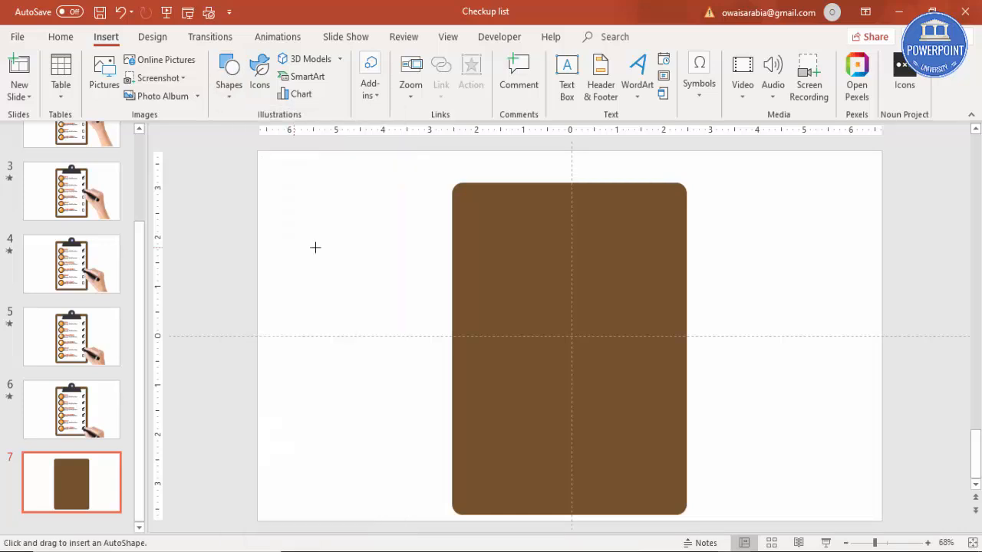
mouse_move(504, 169)
left_mouse_down()
mouse_move(576, 197)
mouse_move(641, 205)
mouse_move(614, 208)
mouse_move(612, 220)
left_mouse_up()
Fill the trapezoid clip with the recent Dark Gray color and remove its outline
left_click(366, 59)
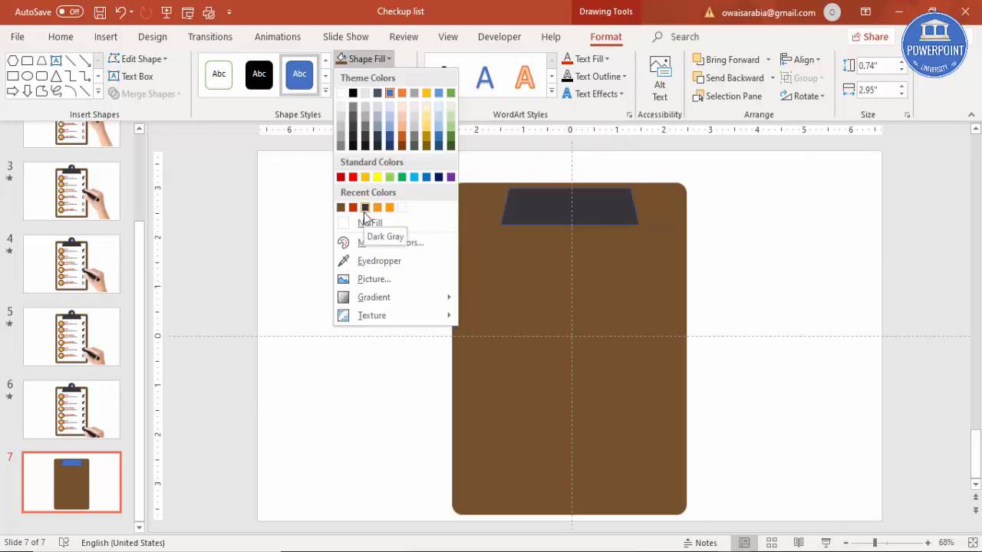
left_click(364, 208)
left_click(375, 76)
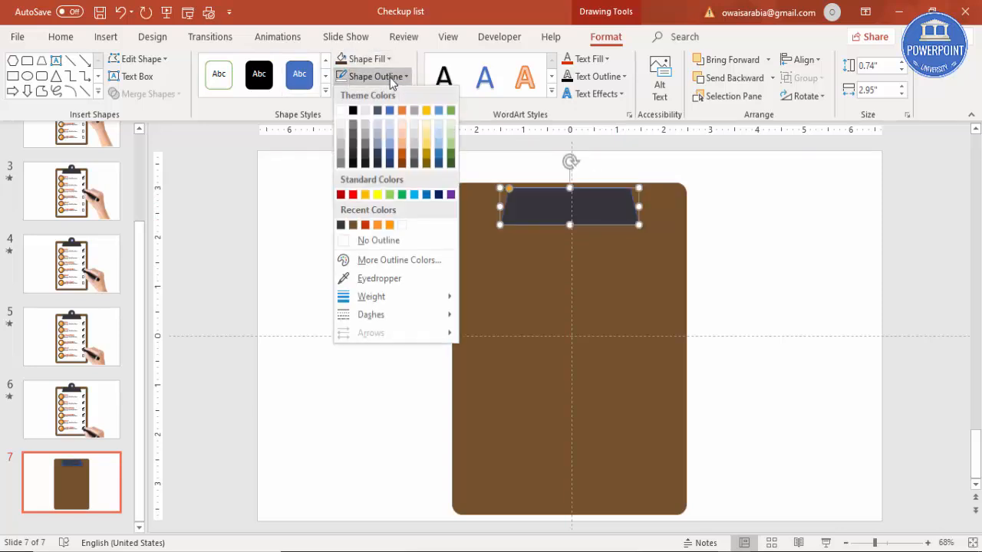
left_click(365, 240)
left_click(331, 220)
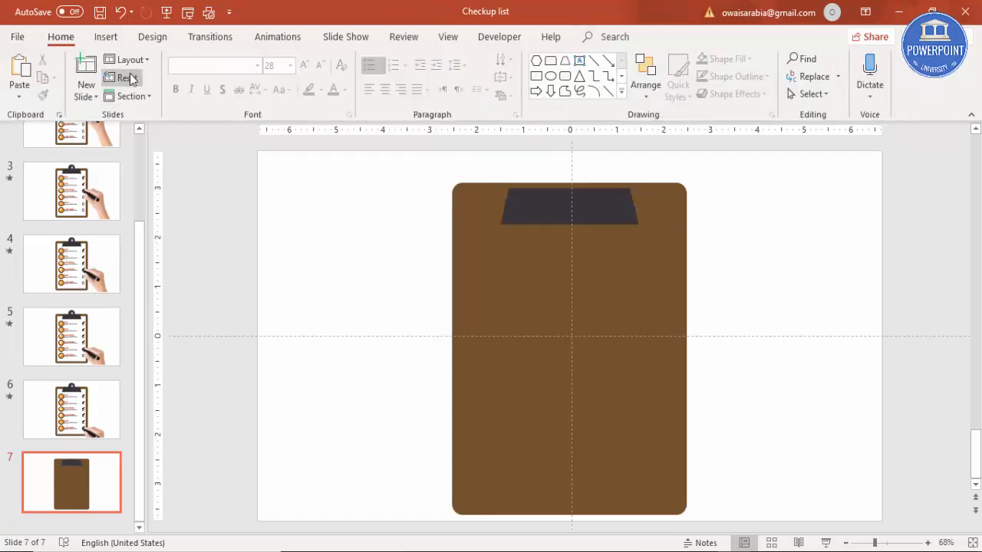
Draw a rectangle with rounded top corners, about 0.74" high and 1.06" wide, overlapping the top of the trapezoid clip
left_click(108, 38)
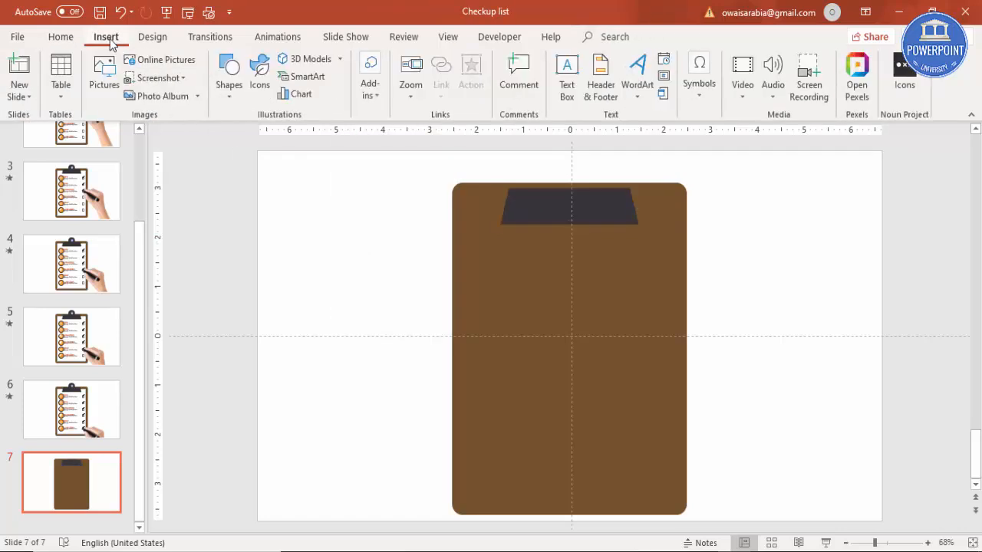
left_click(230, 98)
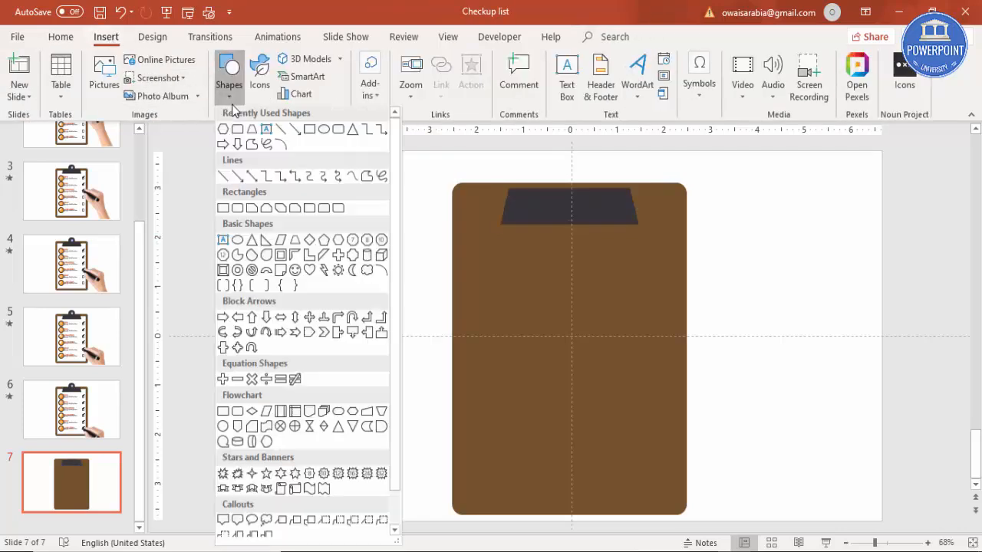
left_click(323, 212)
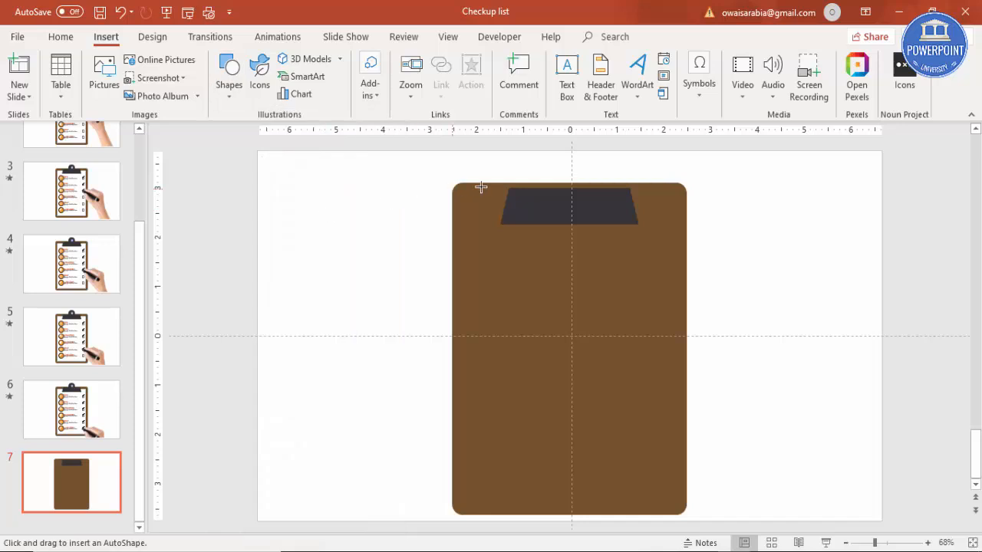
mouse_move(546, 159)
left_mouse_down()
mouse_move(599, 198)
mouse_move(571, 166)
mouse_move(579, 175)
left_mouse_up()
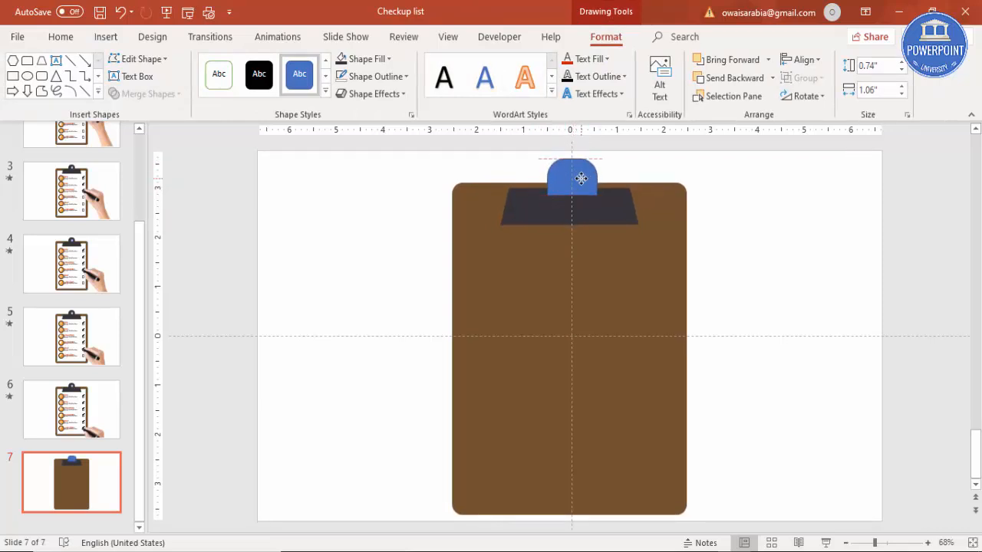
Fill the small round-topped tab with the same dark gray as the clip and remove its outline
left_click(341, 60)
left_click(366, 77)
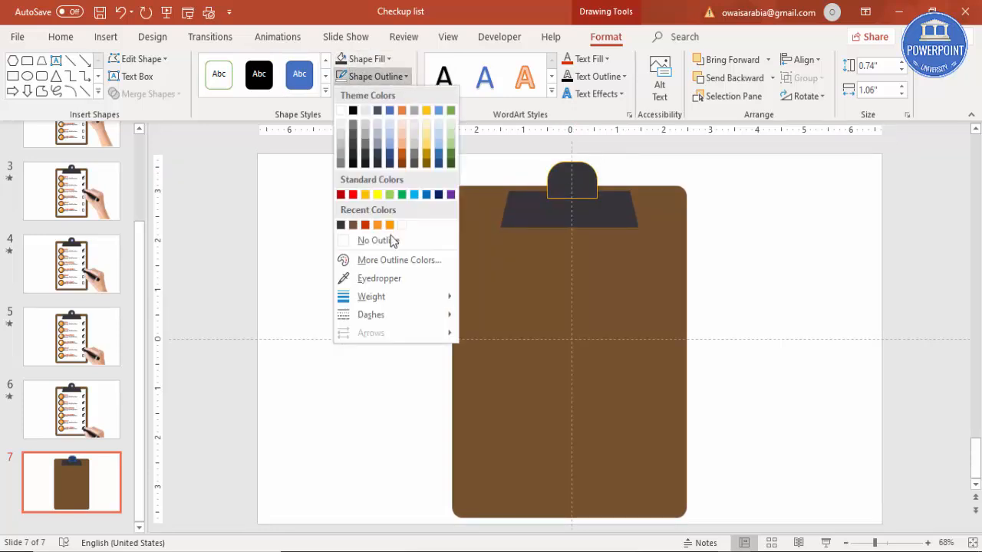
left_click(394, 242)
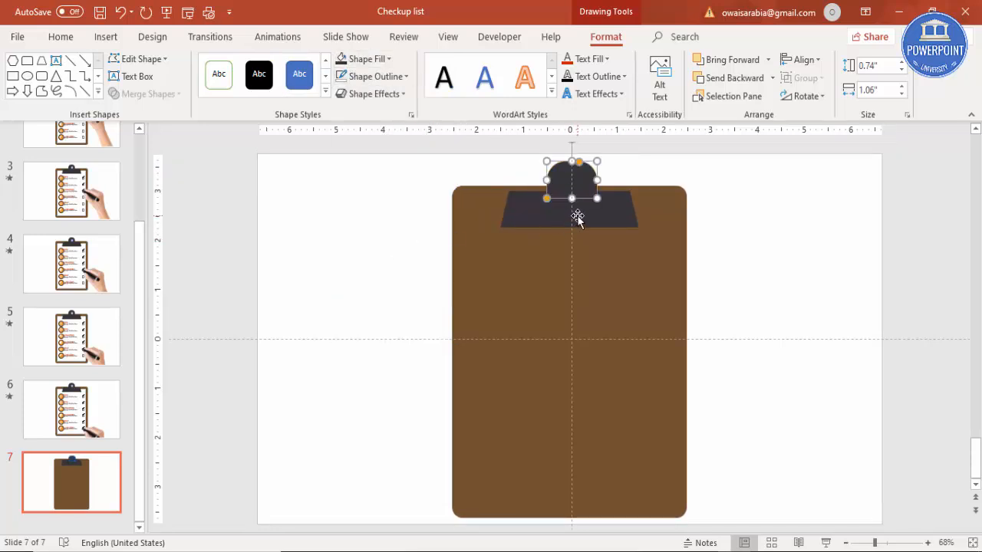
Align the round-topped tab and the trapezoid clip to each other's horizontal center
left_click(612, 217, "shift")
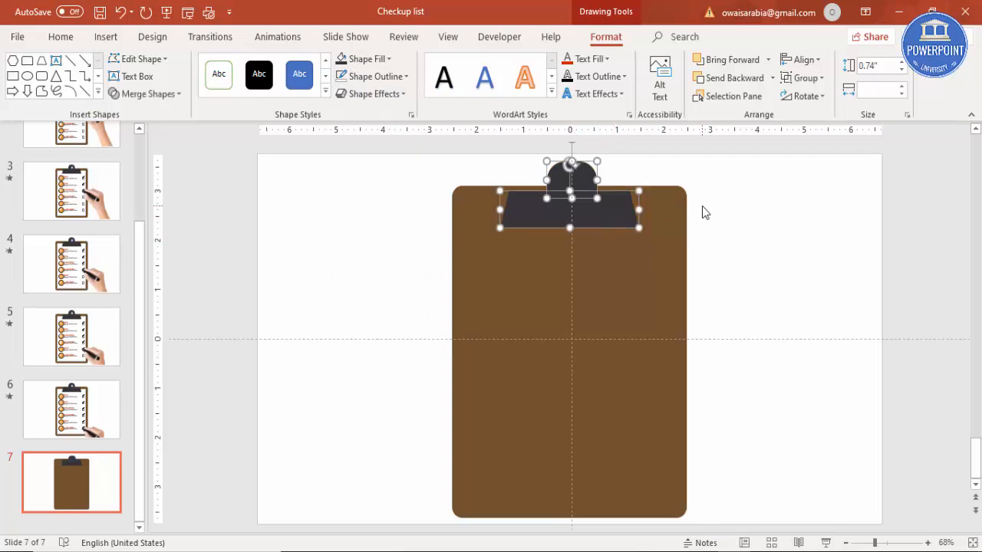
left_click(800, 60)
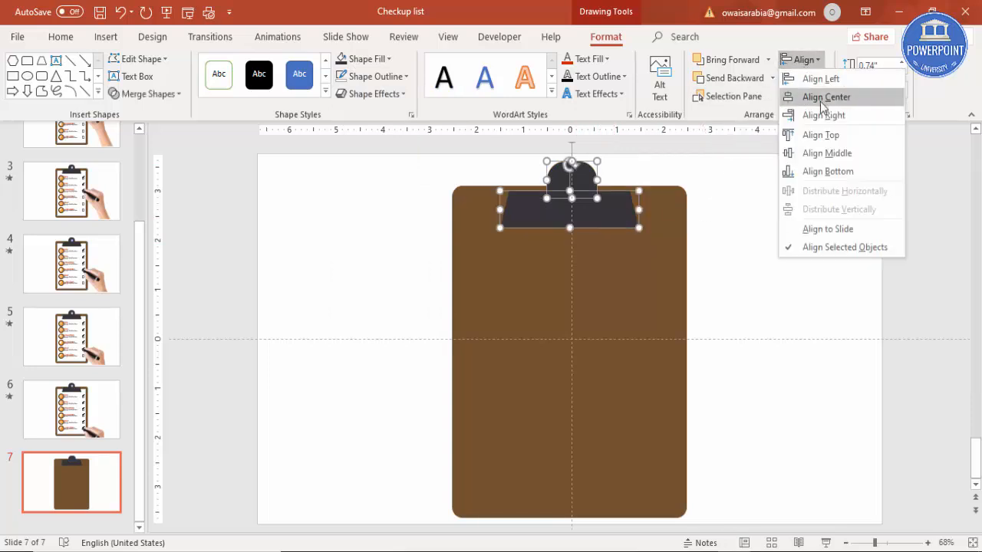